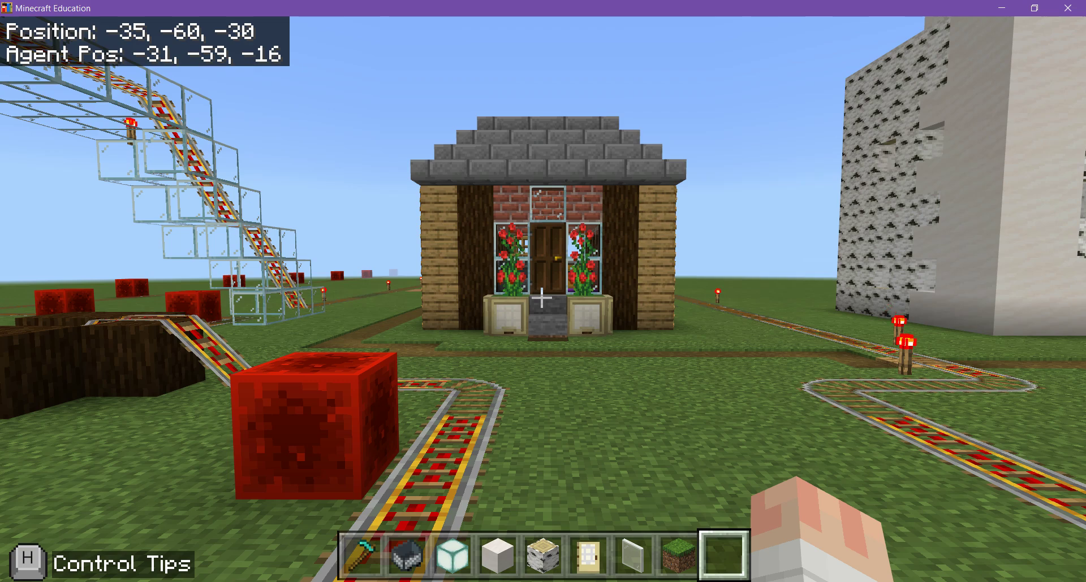
Walk along the path toward the brick-and-wood house's front door and stone steps
{"action": "key", "text": "w"}
{"action": "key", "text": "w"}
{"action": "key", "text": "w"}
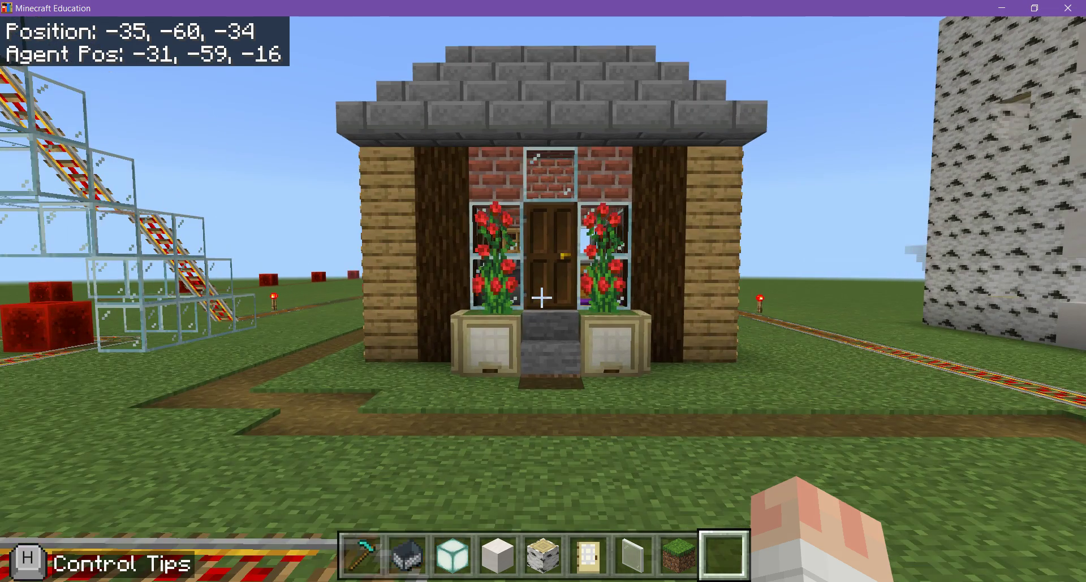
Enter through the front door and look over the bookshelf, furnace, chest and bed
{"action": "key", "text": "w"}
{"action": "key", "text": "w"}
{"action": "key", "text": "w"}
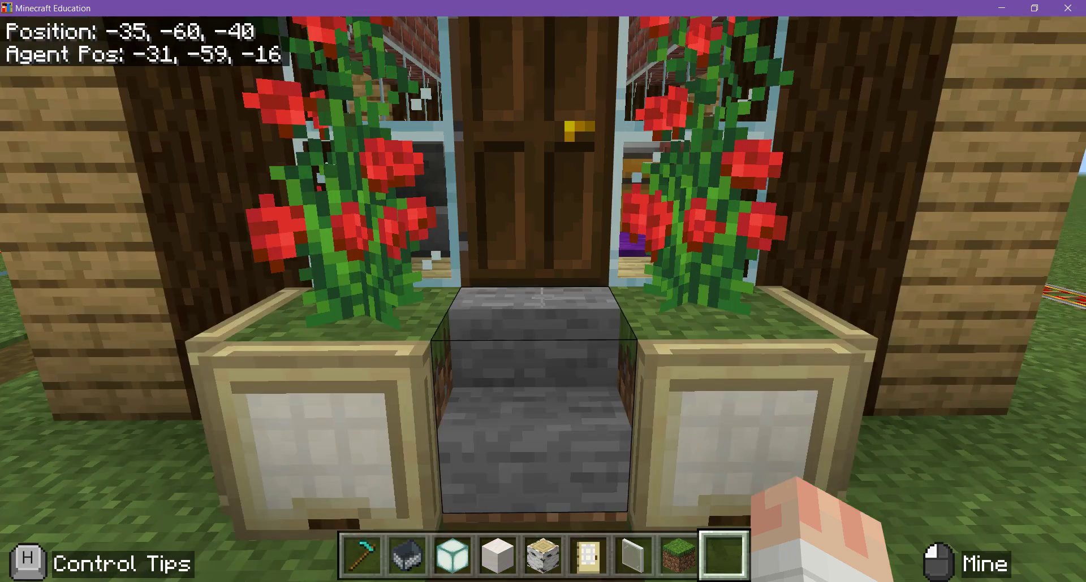
{"action": "key", "text": "w"}
{"action": "right_click", "coordinate": [541, 298]}
{"action": "key", "text": "w"}
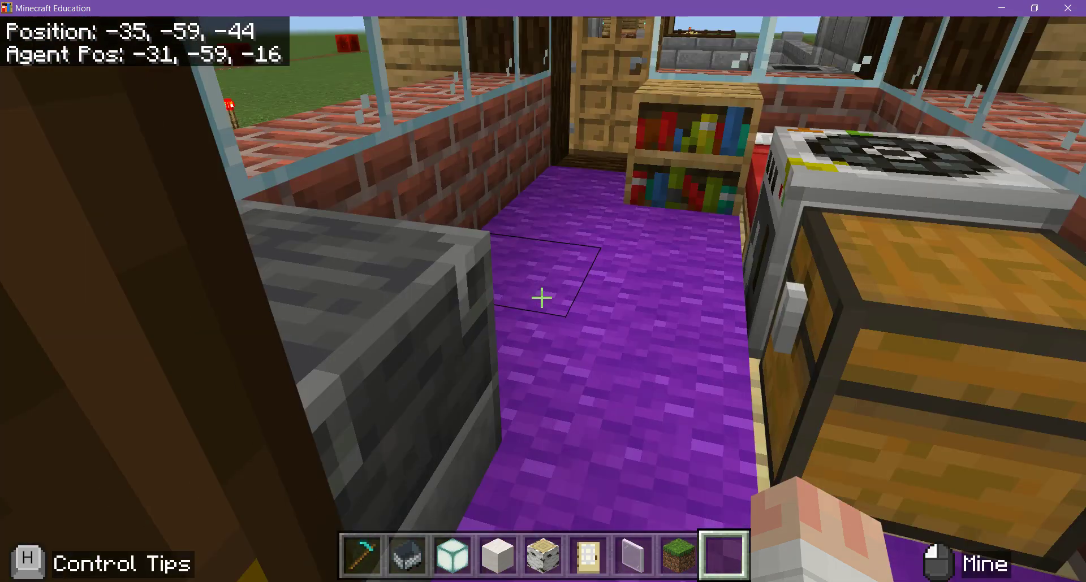
{"action": "key", "text": "w"}
{"action": "key", "text": "w"}
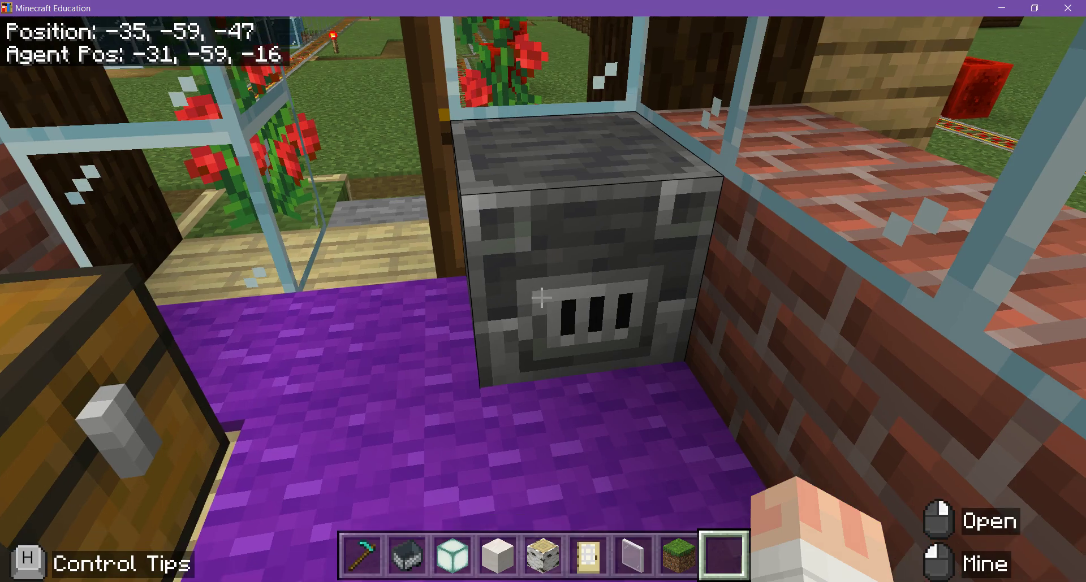
{"action": "key", "text": "w"}
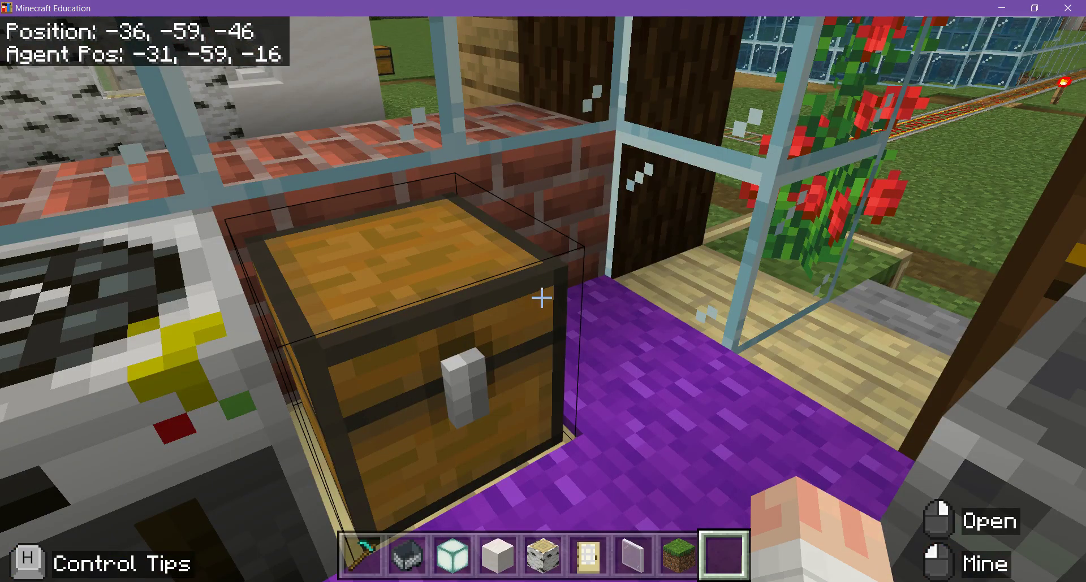
{"action": "key", "text": "w"}
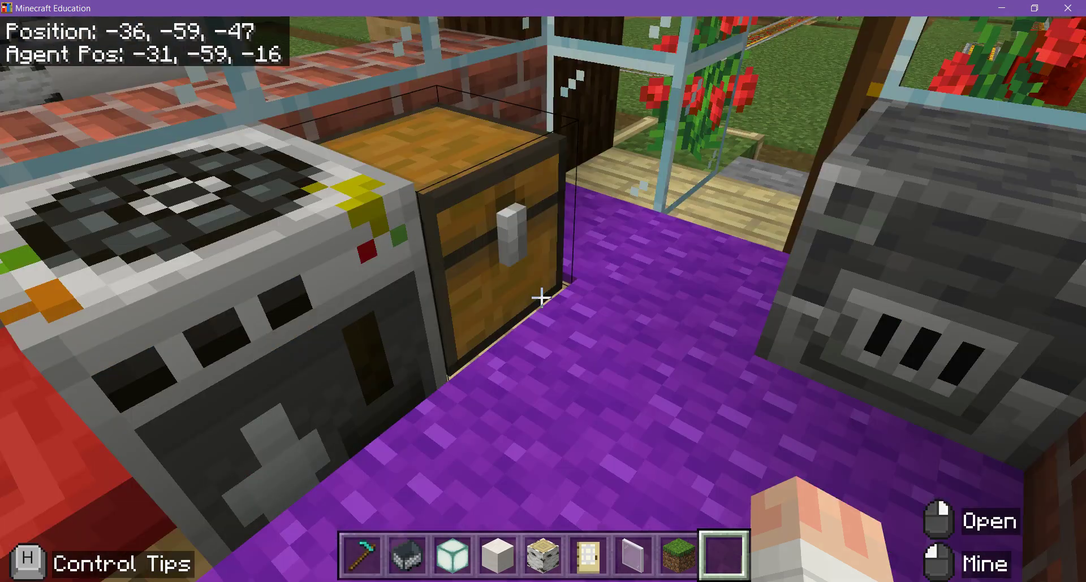
Check and close the chest, then leave through the back door into the garden
{"action": "right_click", "coordinate": [542, 297]}
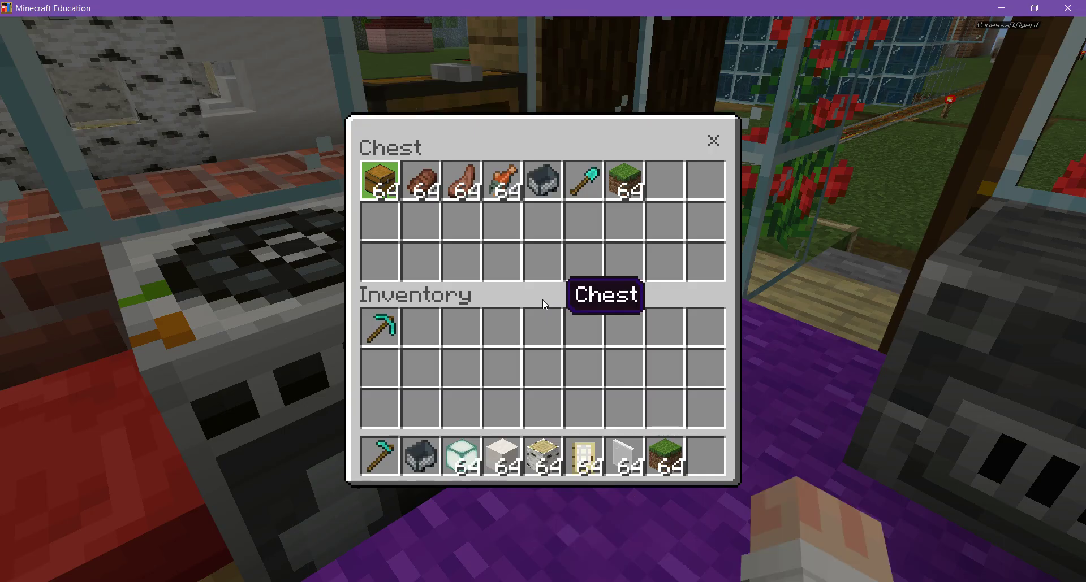
{"action": "left_click", "coordinate": [712, 140]}
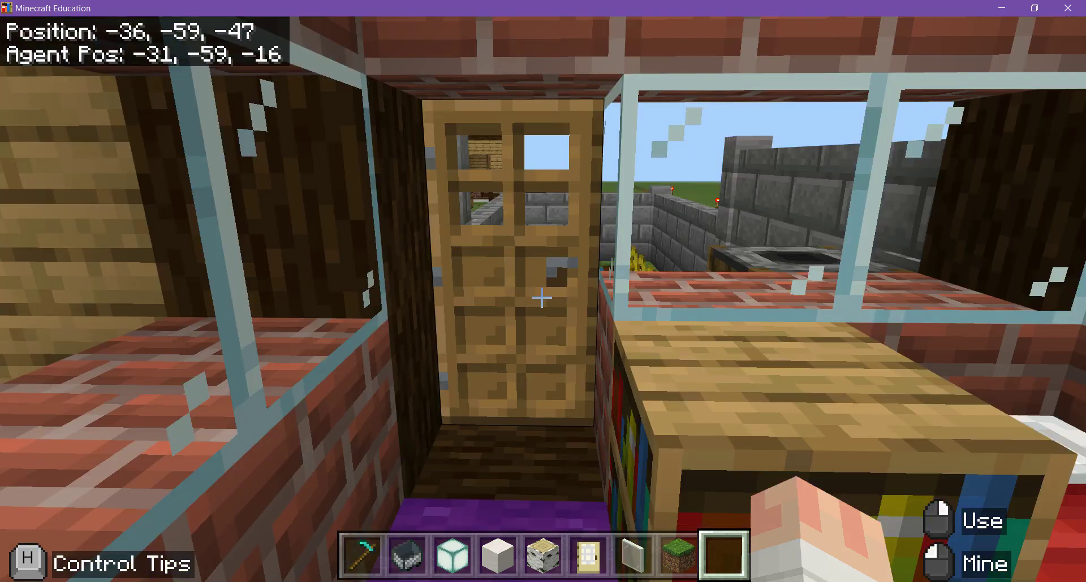
{"action": "key", "text": "w"}
{"action": "right_click", "coordinate": [542, 298]}
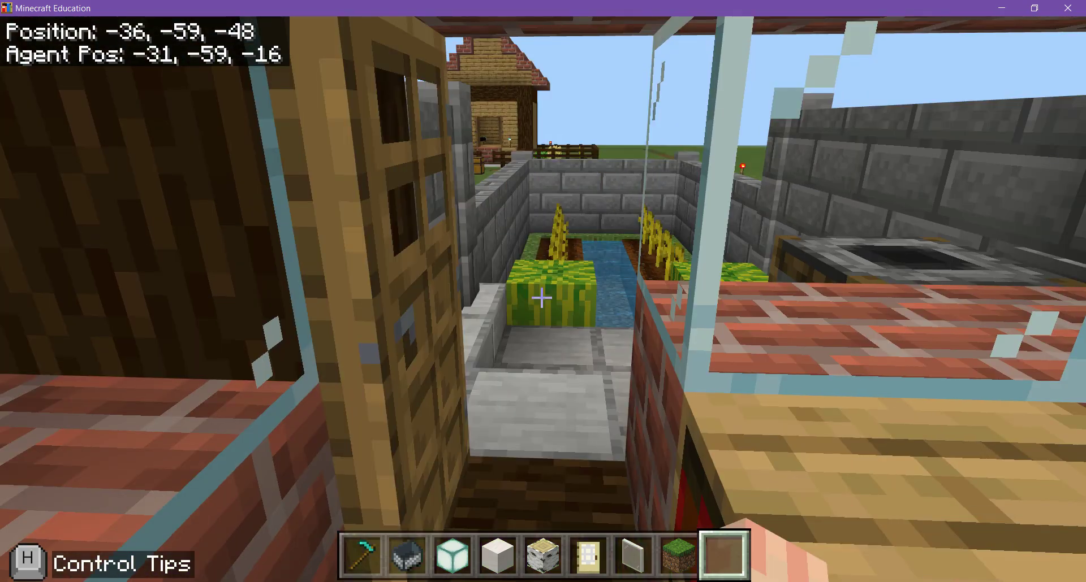
{"action": "key", "text": "w"}
{"action": "key", "text": "w"}
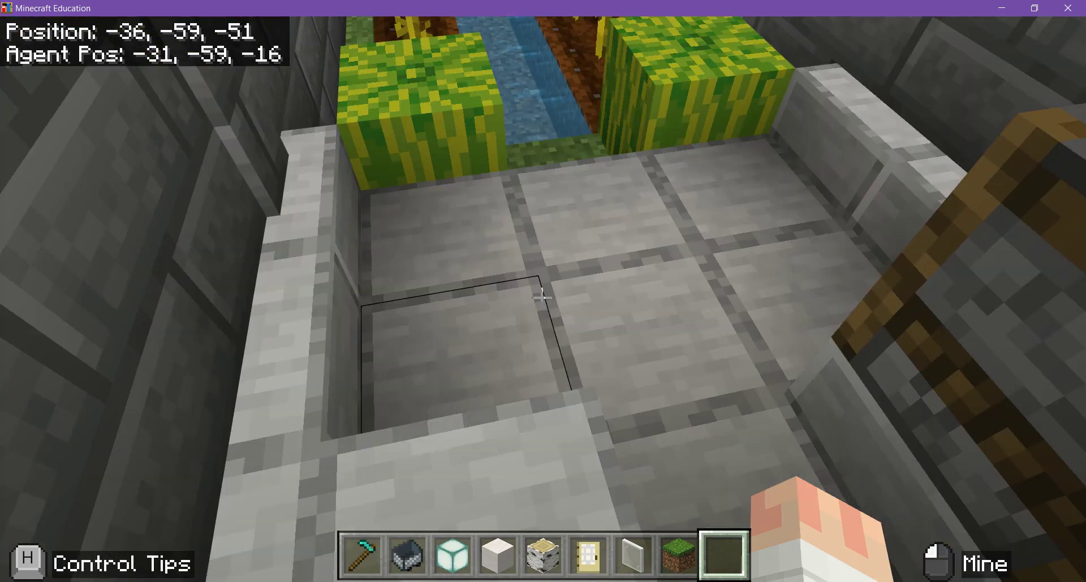
Walk from the patio past the melon blocks and along the wheat rows
{"action": "key", "text": "w"}
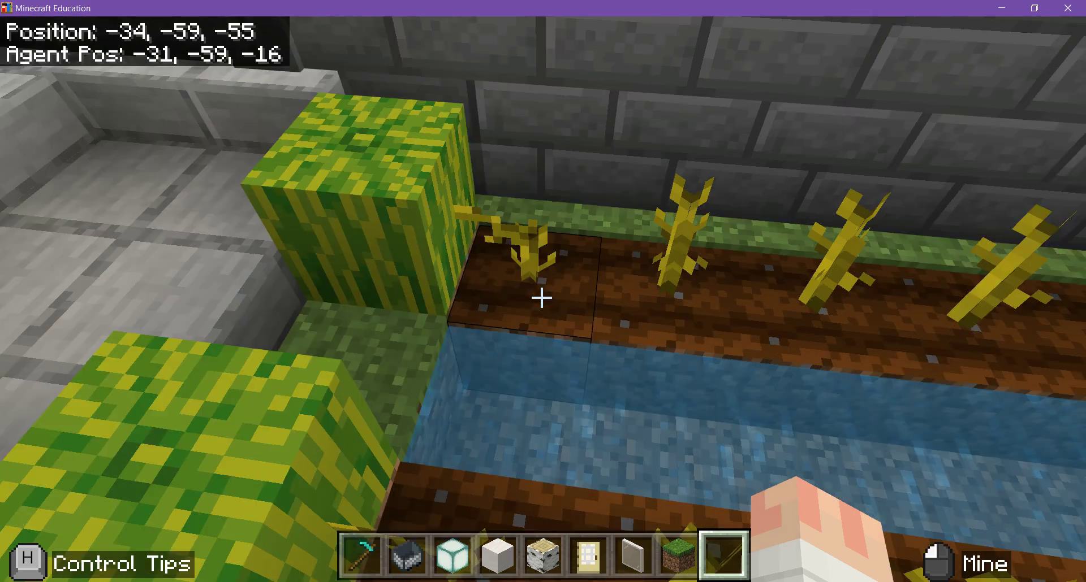
{"action": "key", "text": "w"}
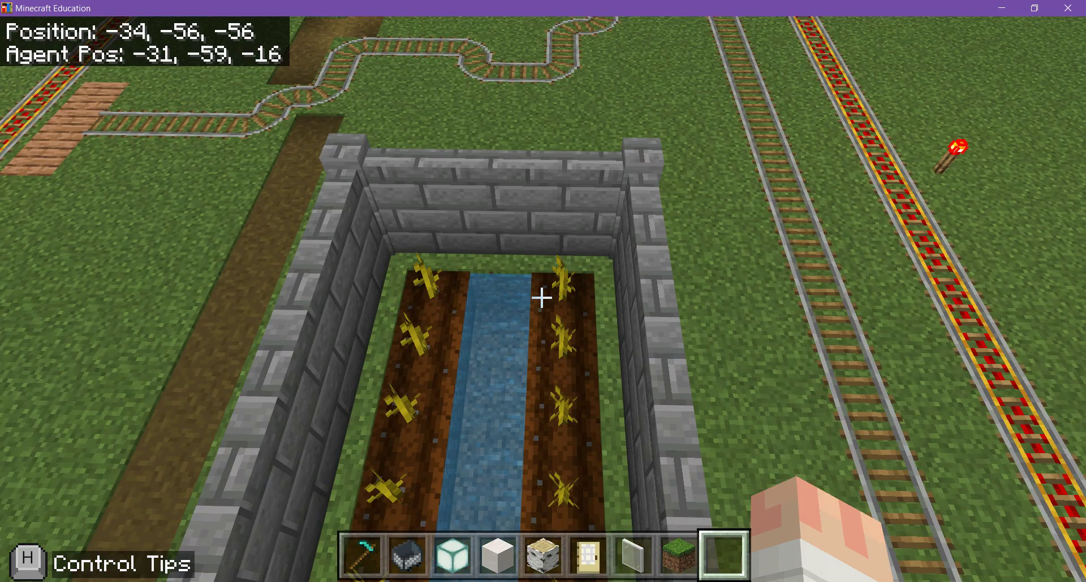
Fly up, around and over the house to view the roof, garden and rails from above
{"action": "key", "text": "space"}
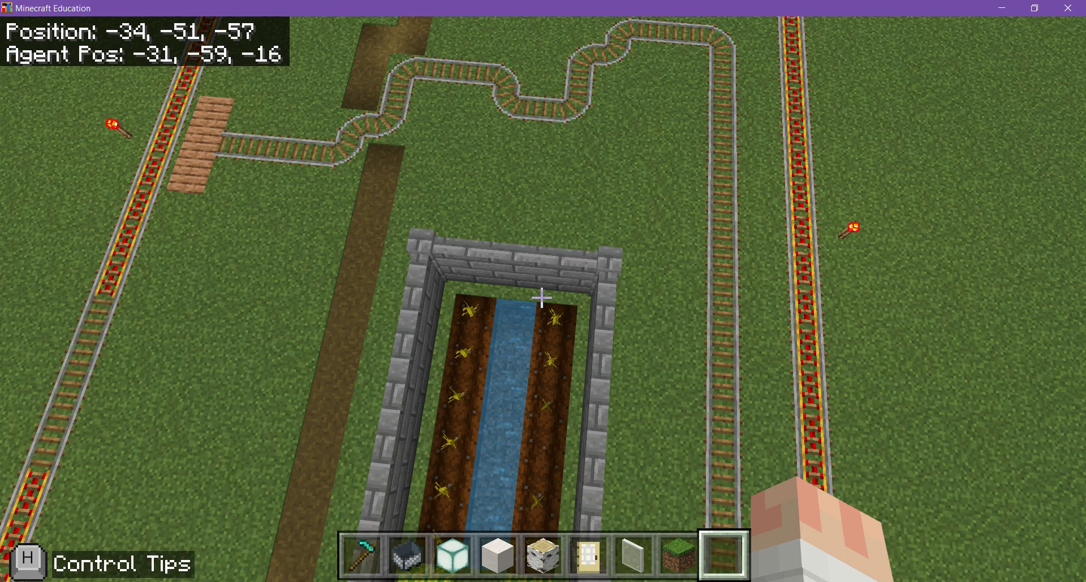
{"action": "key", "text": "w"}
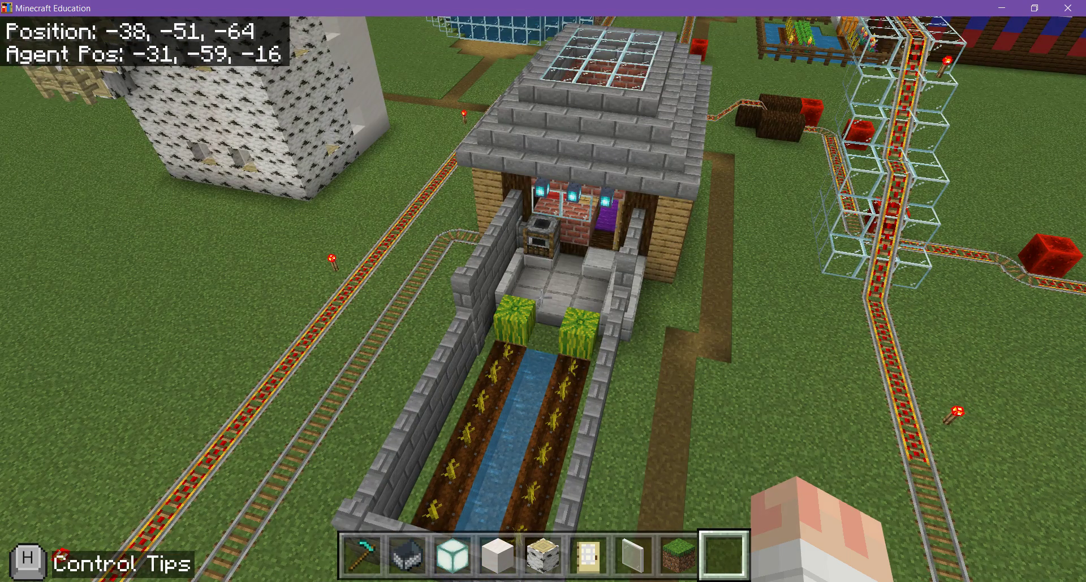
{"action": "key", "text": "w"}
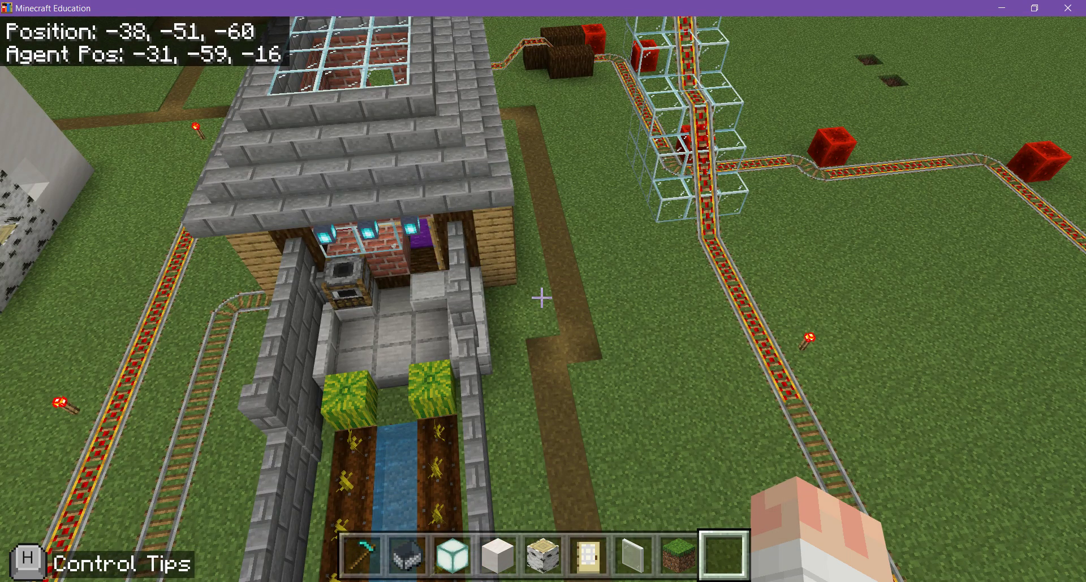
{"action": "key", "text": "w"}
{"action": "key", "text": "w"}
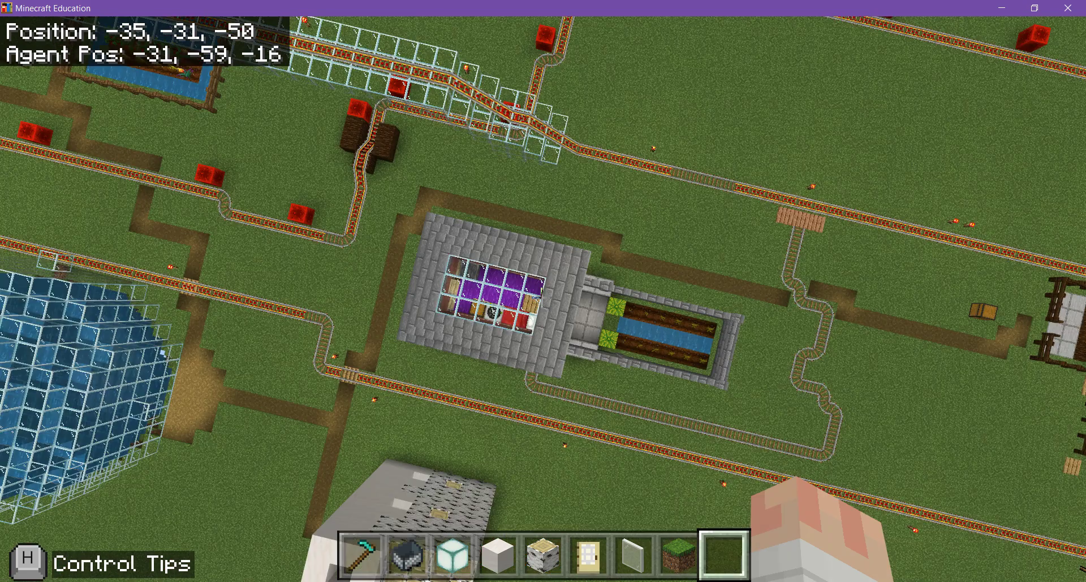